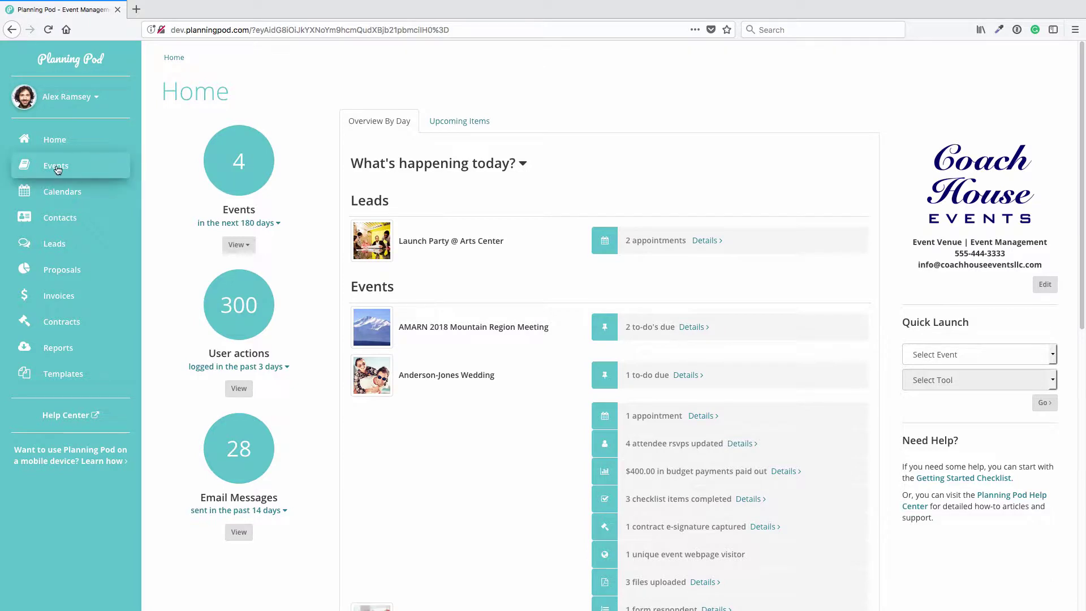
- Look through the overview pages for events, leads, proposals, invoices and contracts
click(63, 165)
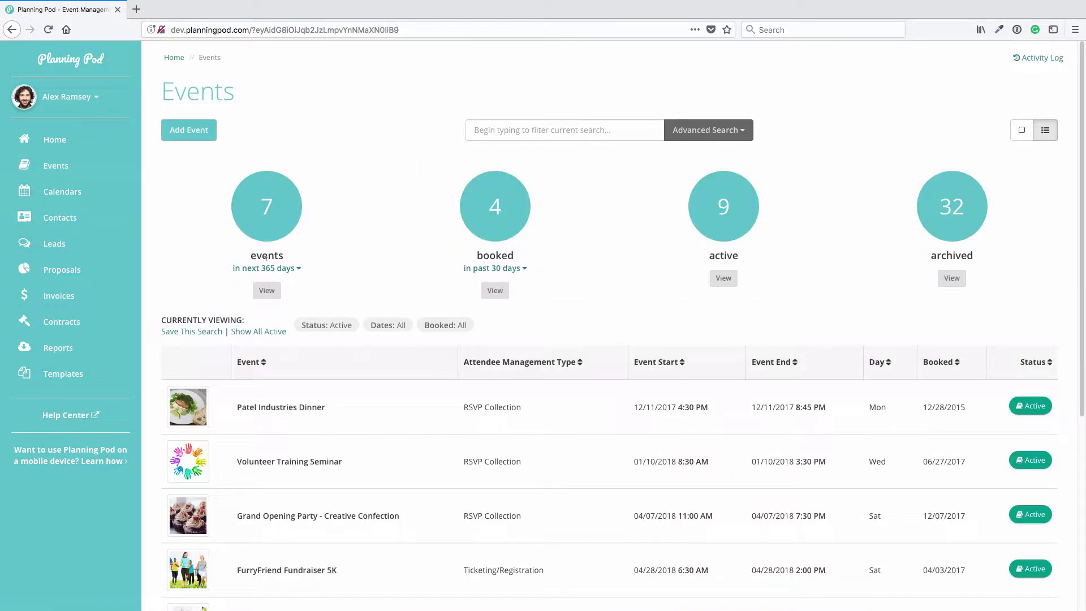
click(63, 243)
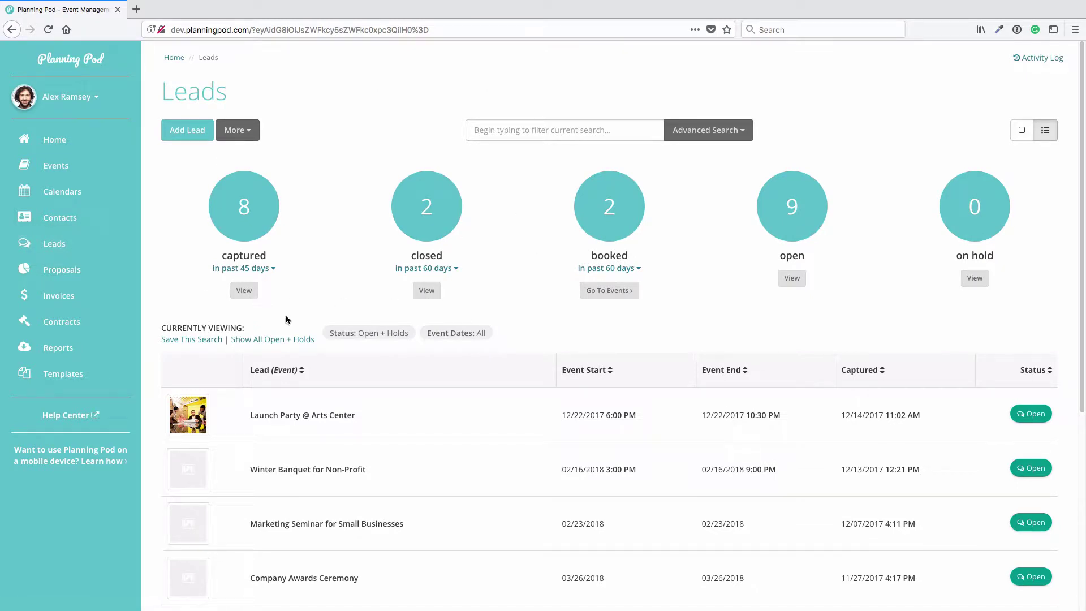
click(72, 276)
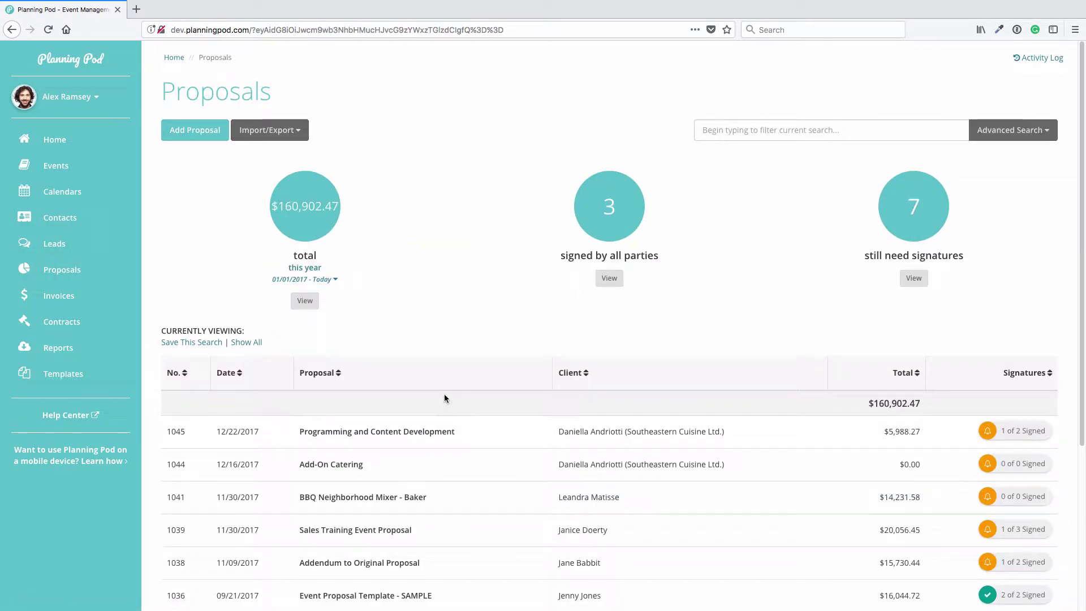
click(68, 295)
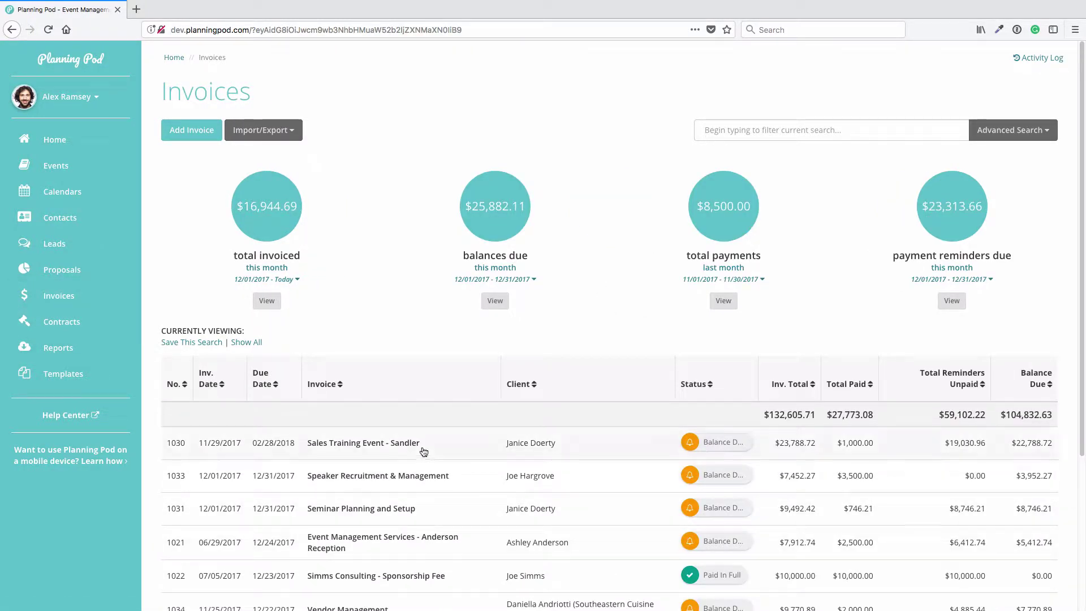
click(75, 327)
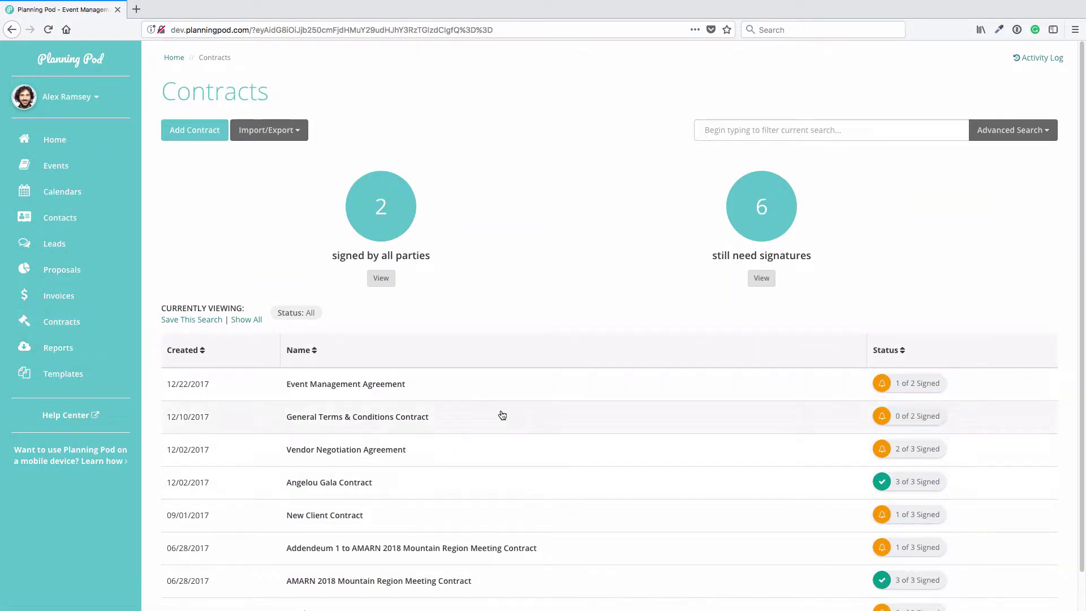
- Return to the events overview, set the upcoming events period to the next 180 days, and list the events in that period
click(69, 171)
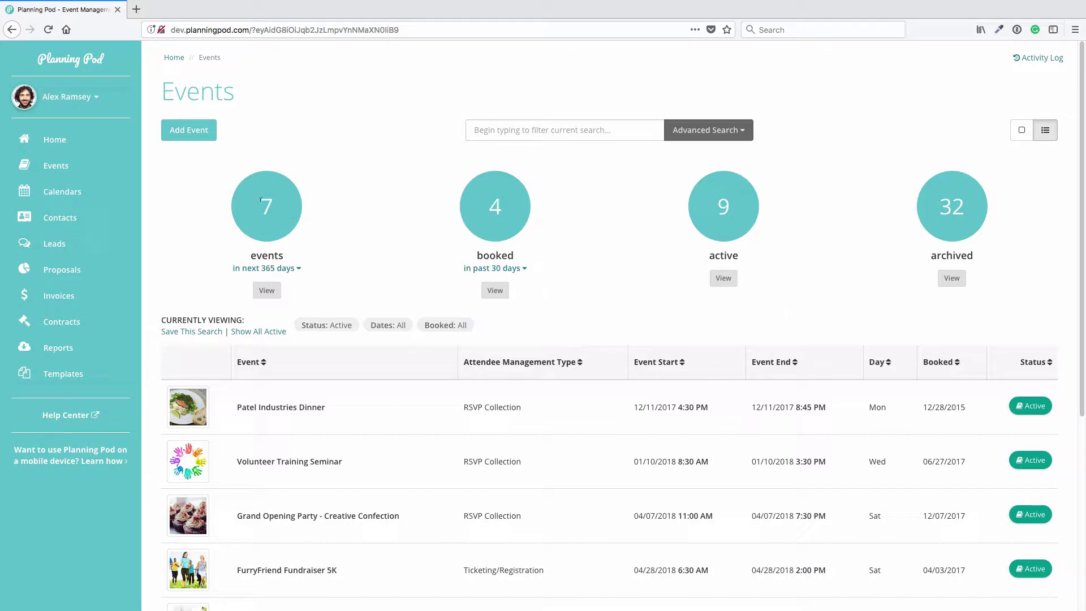
click(290, 268)
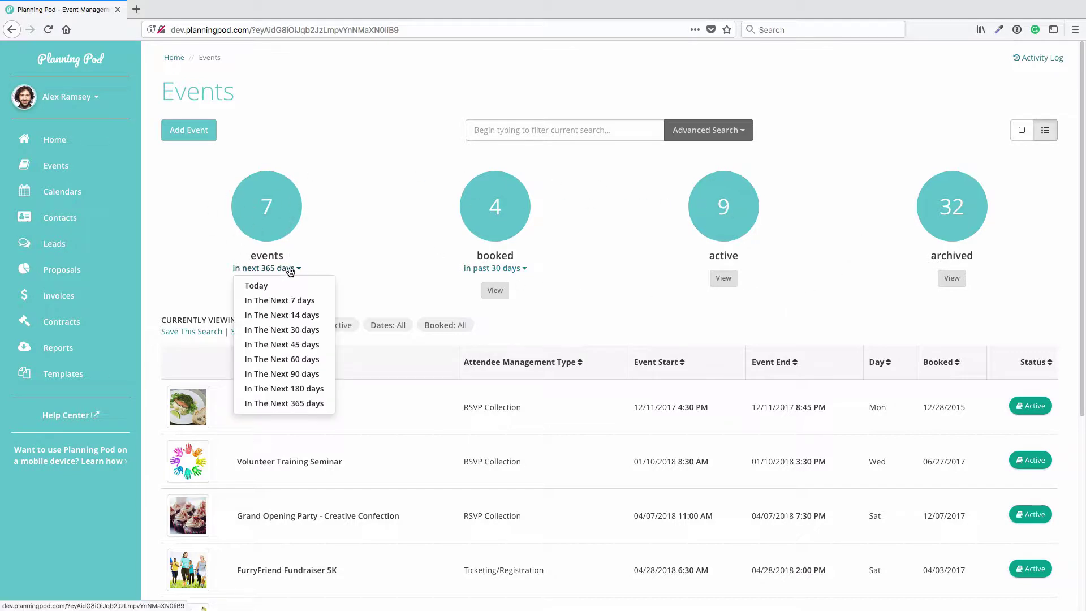
click(300, 388)
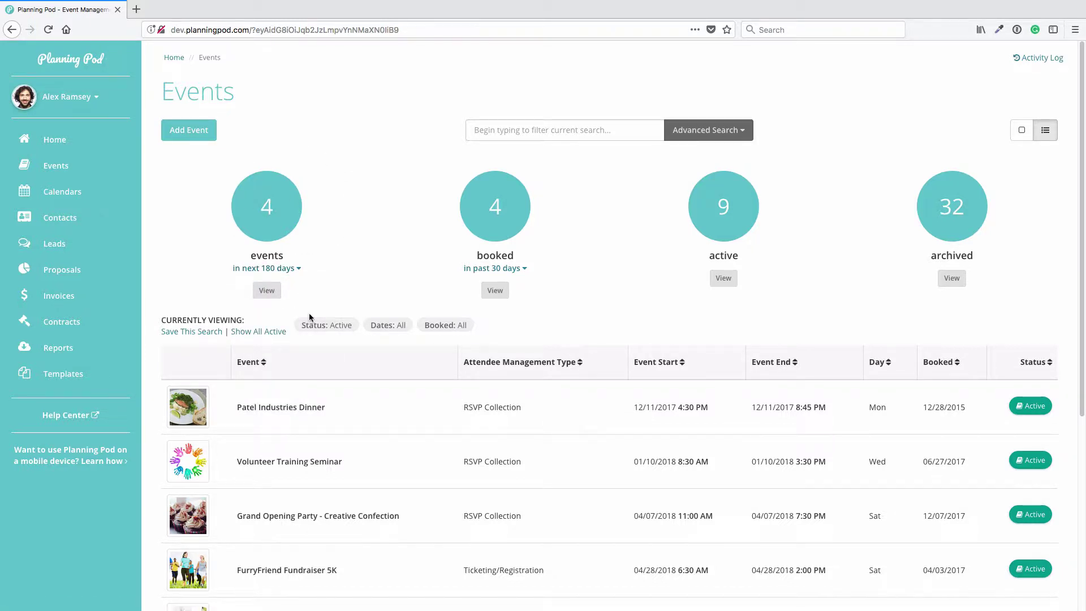
scroll(331, 486, down, 2)
scroll(331, 488, down, 3)
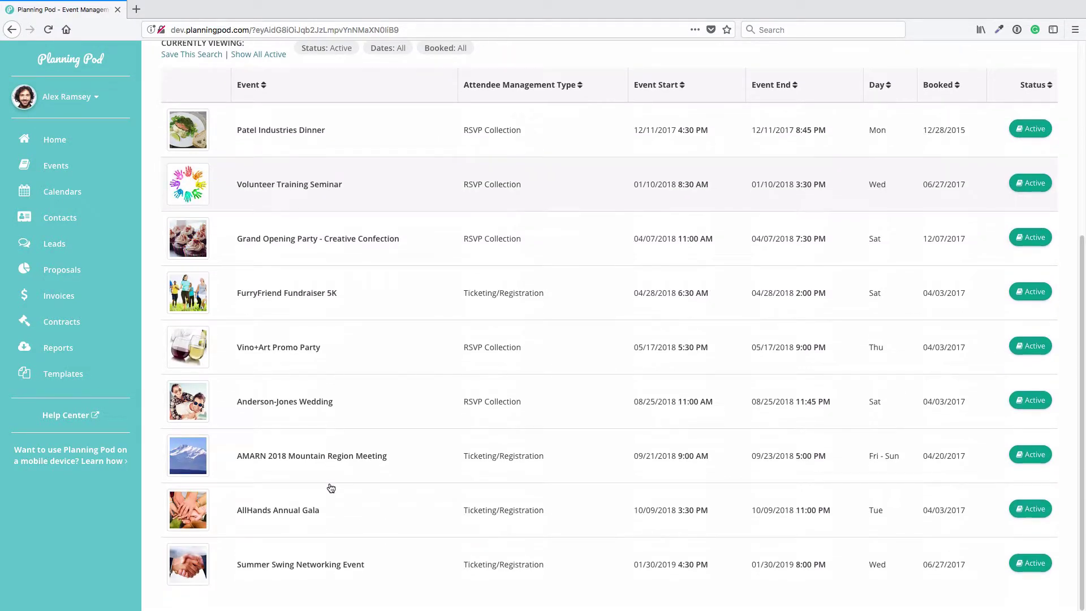
scroll(331, 487, up, 5)
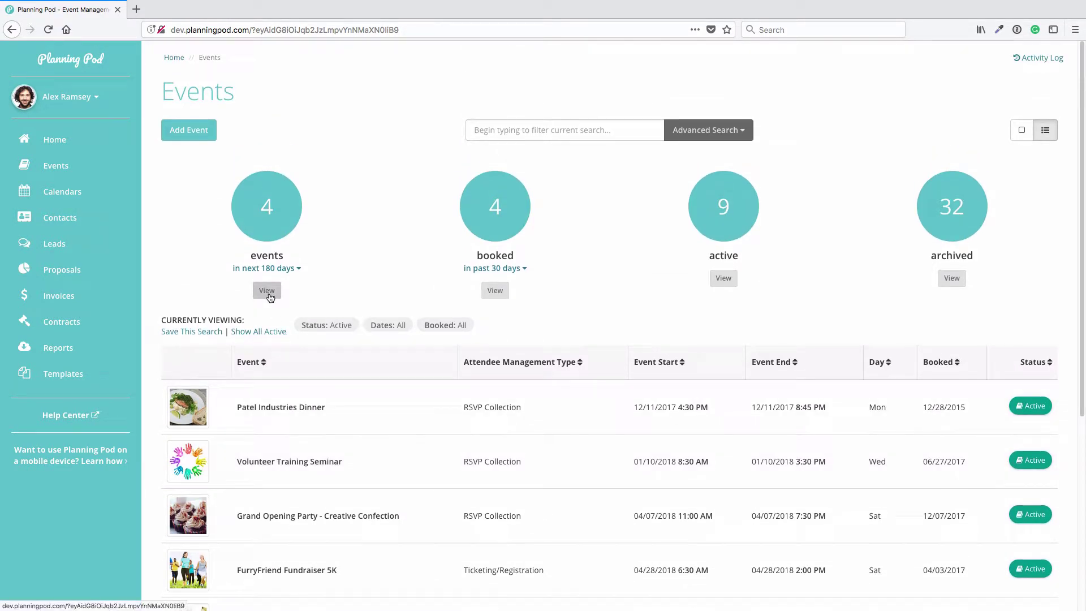
click(270, 296)
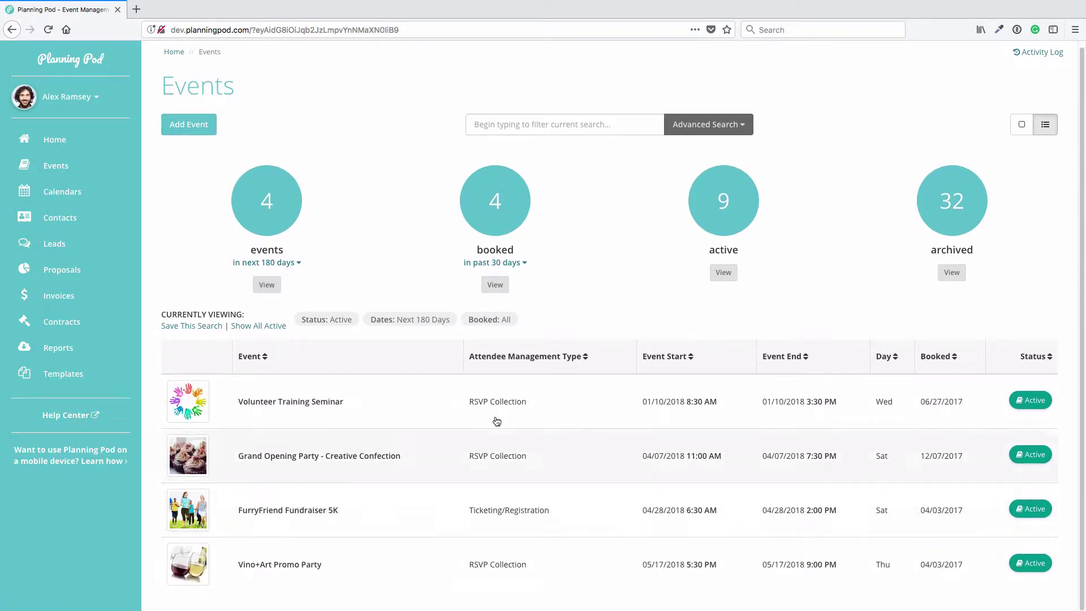
- Set the booked events period to within the past 60 days and list the events booked in that time
click(505, 264)
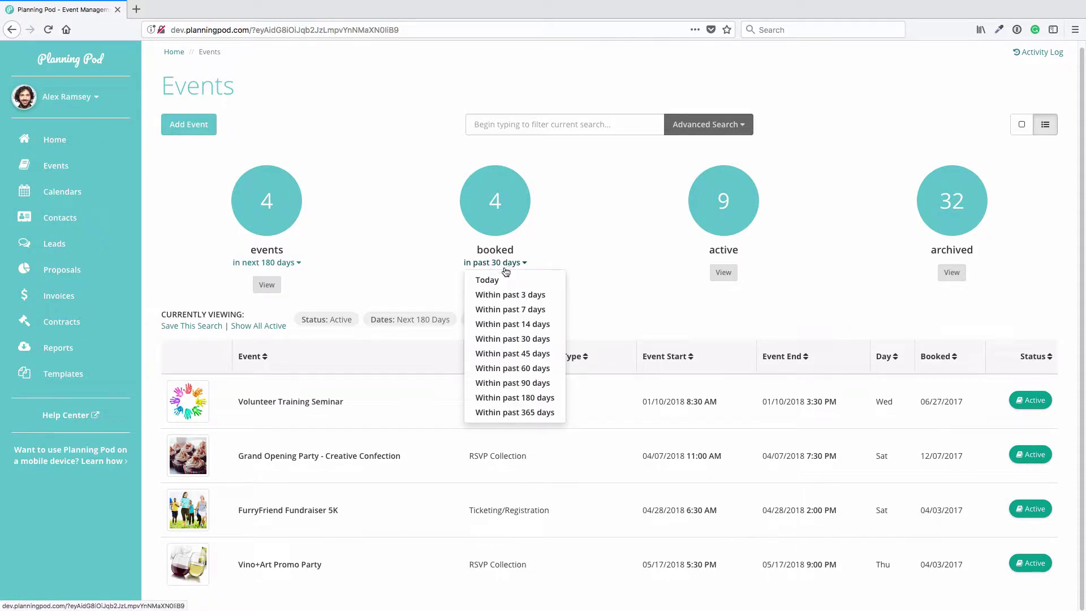
click(533, 368)
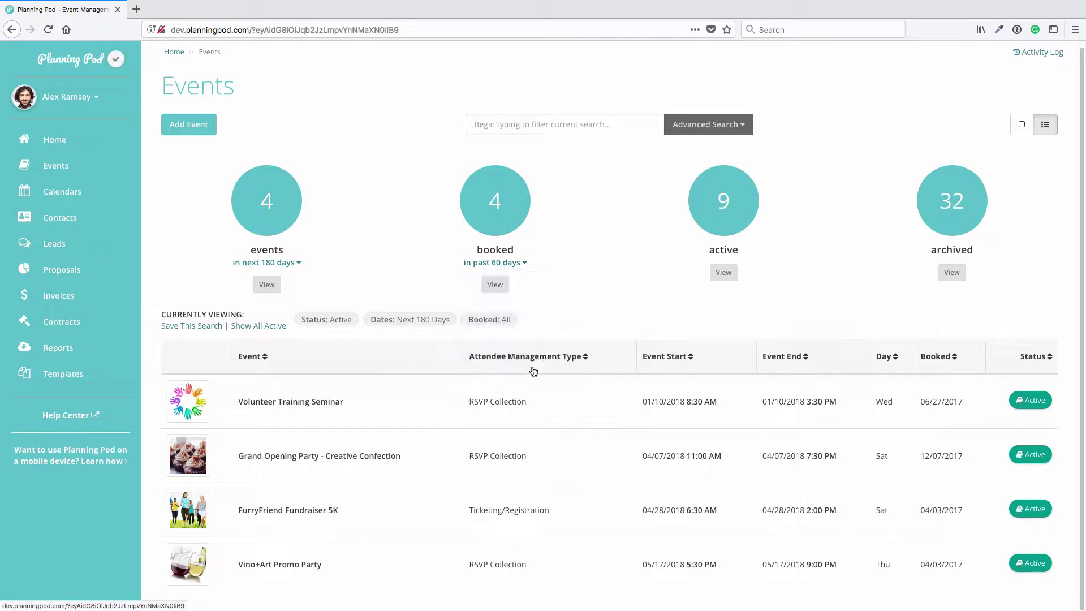
click(498, 287)
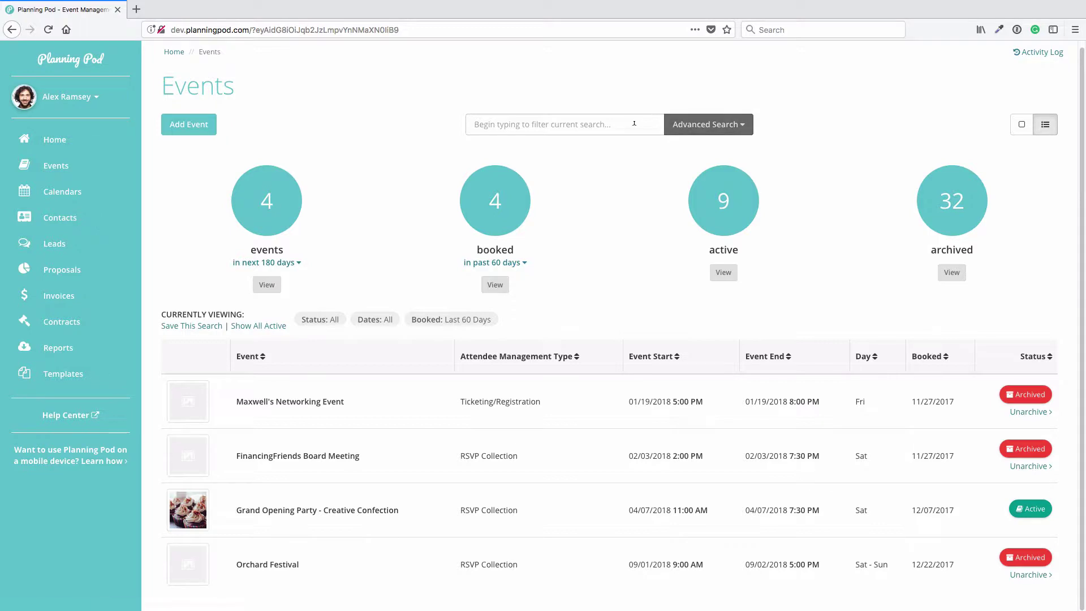
- Examine the advanced search options for upcoming date range, matching tags and booking period without running a search
click(701, 130)
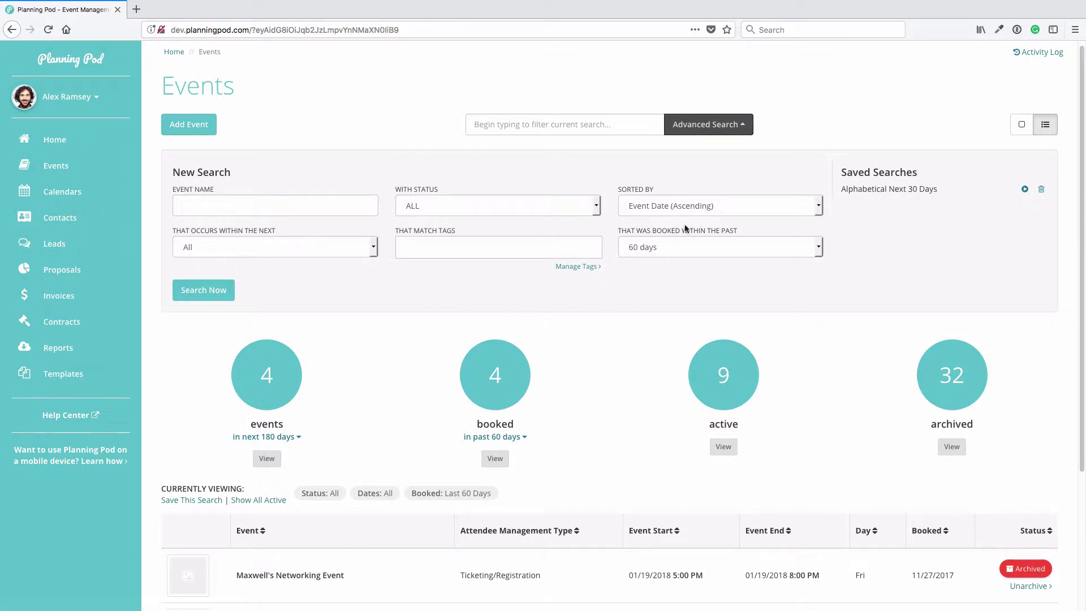
click(297, 250)
click(435, 252)
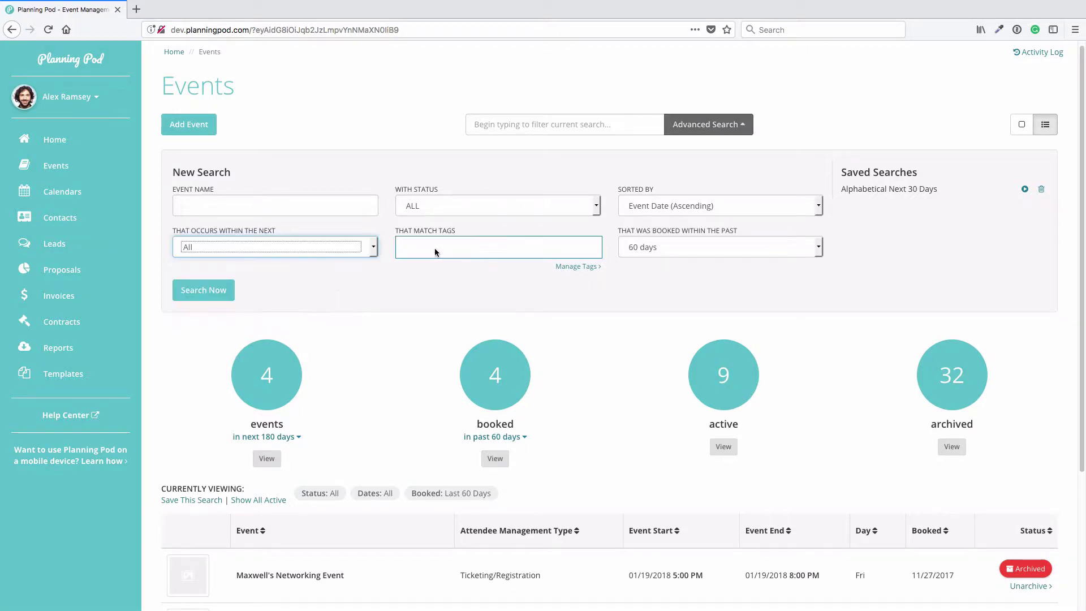
click(539, 249)
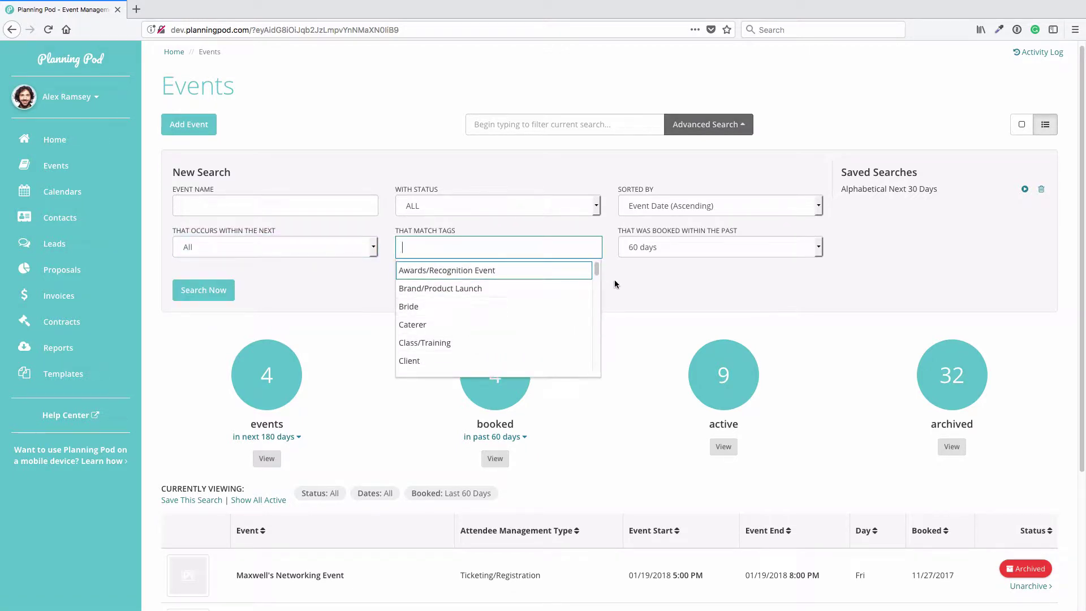
click(628, 276)
click(647, 247)
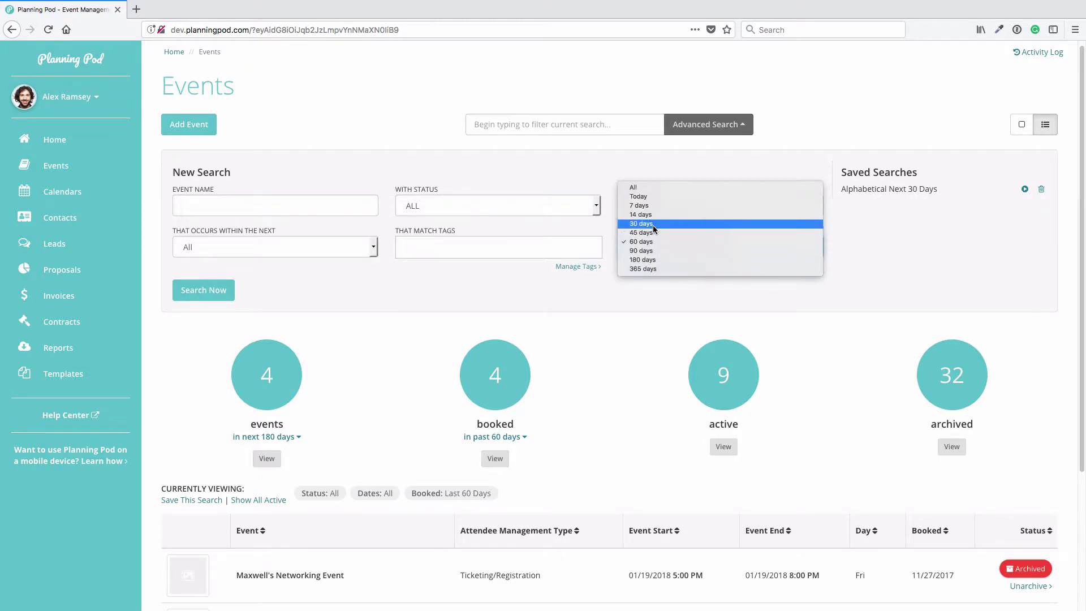
click(684, 286)
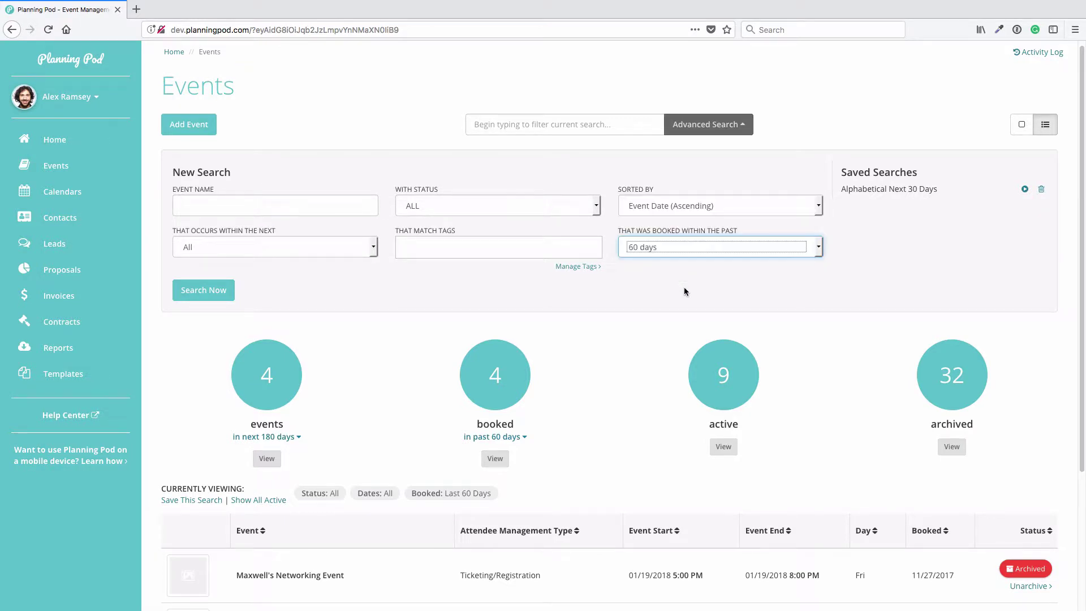
click(779, 301)
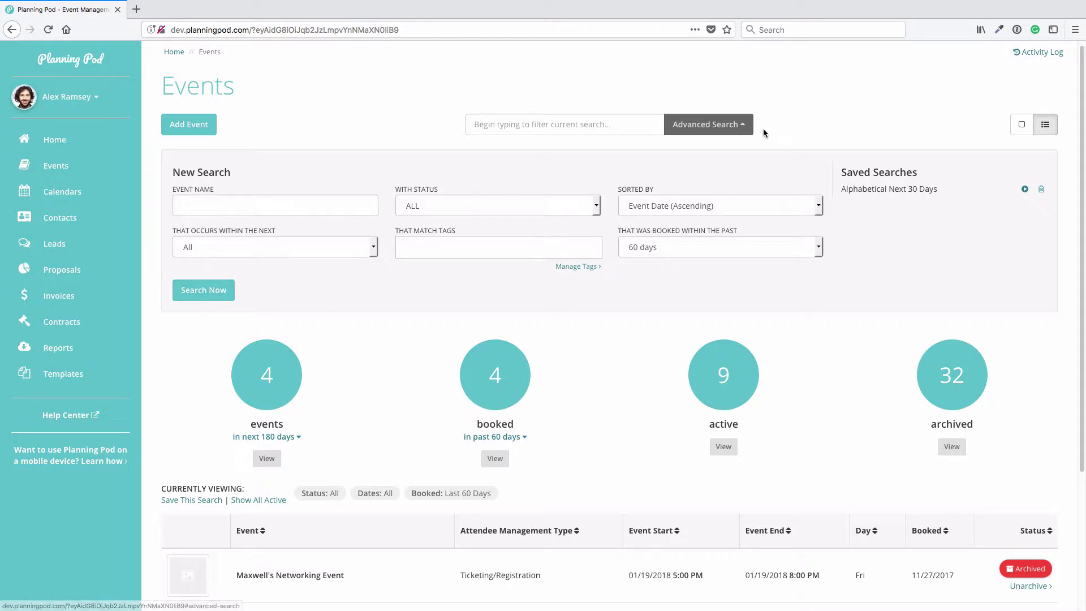
click(739, 129)
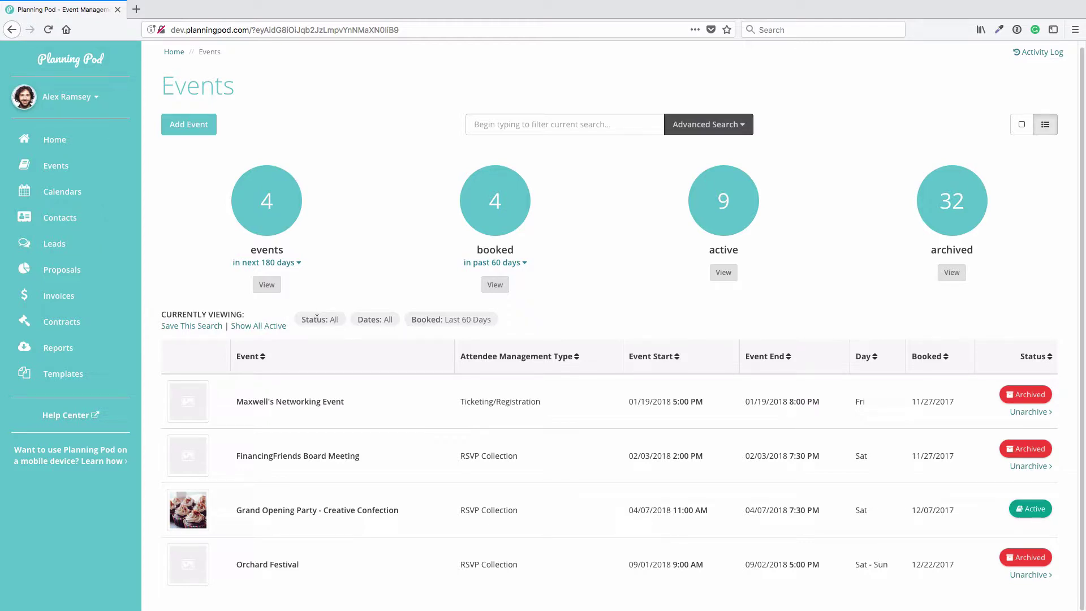
- Show all active events in the list and look over the entries
click(268, 327)
scroll(283, 399, down, 5)
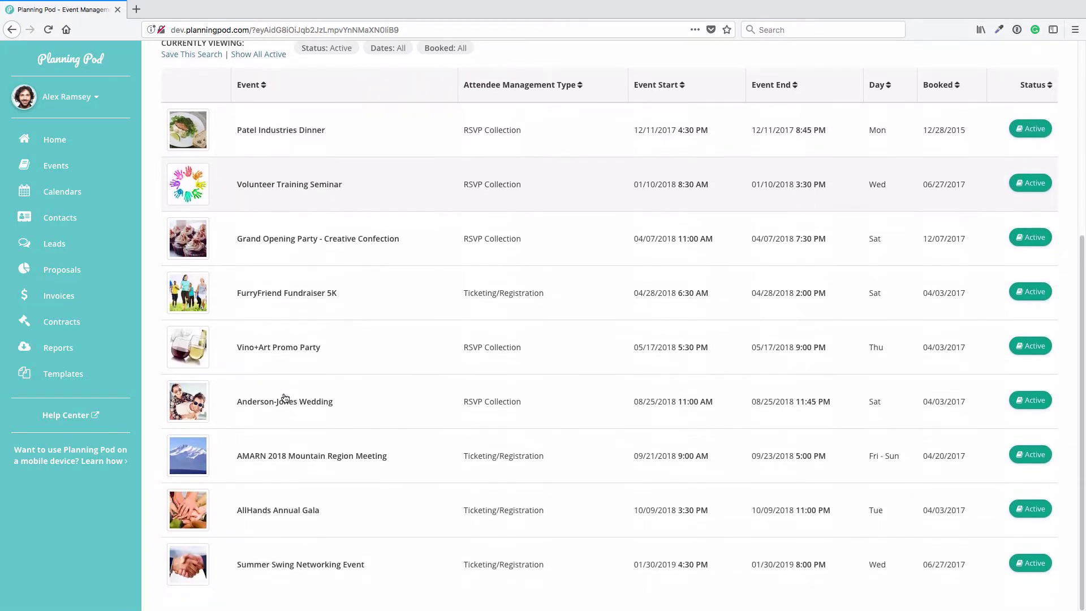
scroll(285, 398, up, 5)
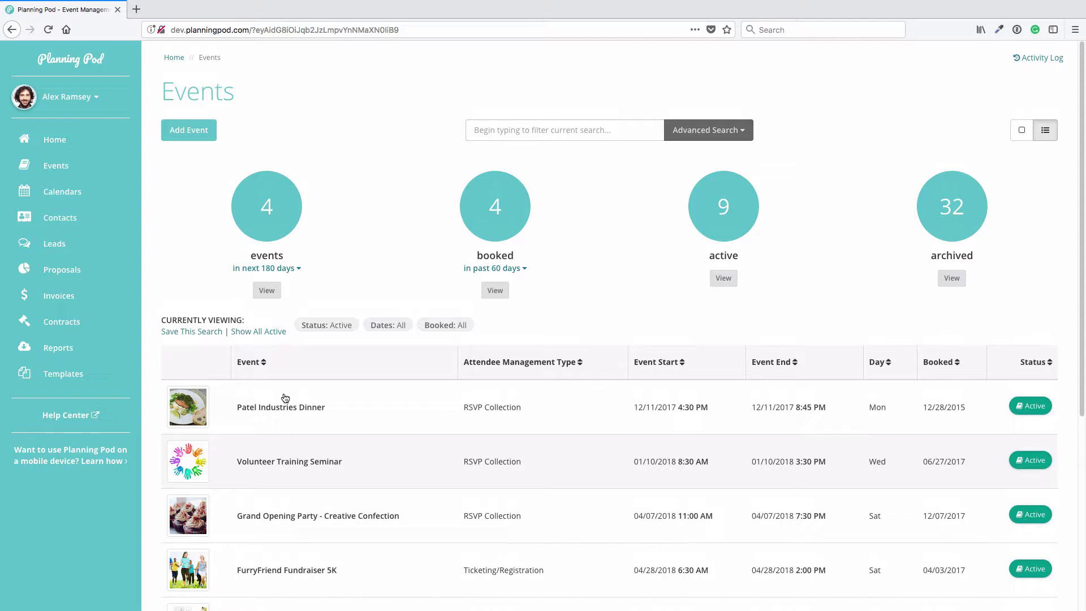
- Sort the event list by event name in alphabetical order, and reverse it to descending order
click(265, 363)
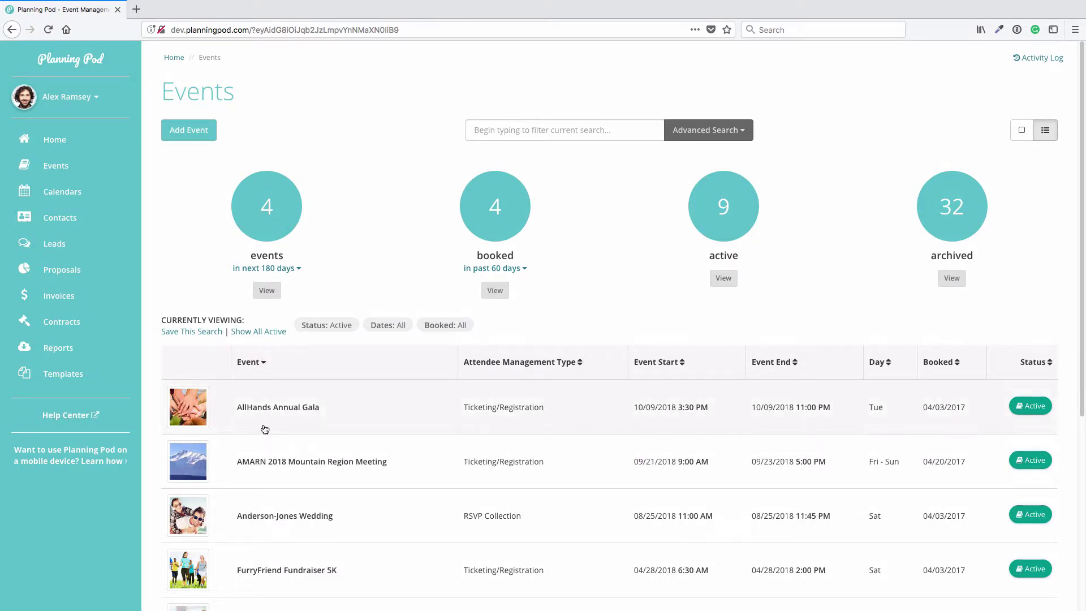
scroll(264, 427, down, 4)
scroll(264, 429, up, 3)
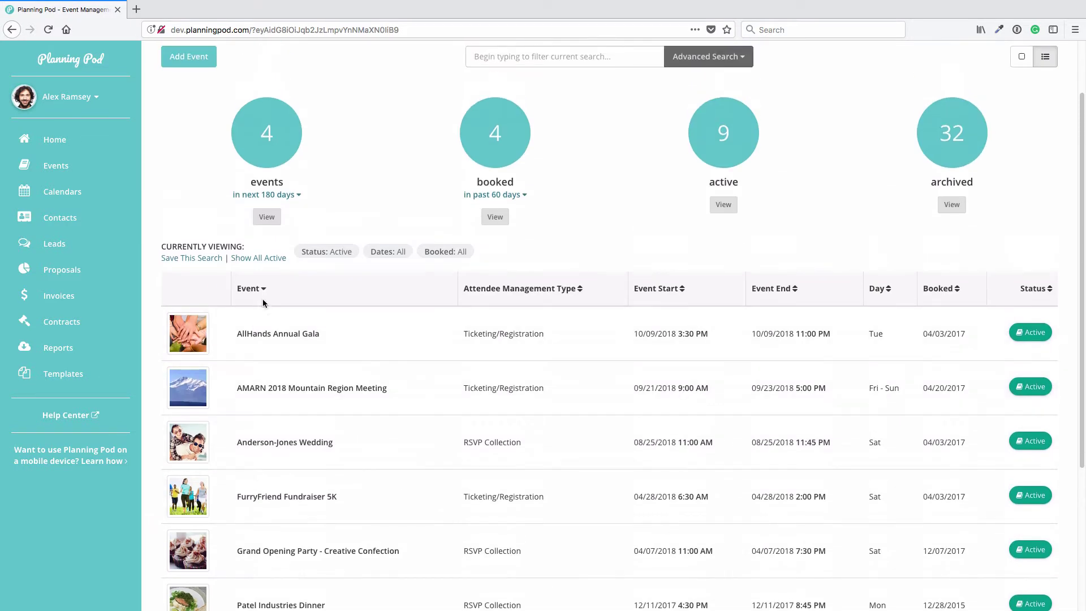
click(262, 299)
scroll(264, 340, down, 2)
scroll(264, 357, down, 2)
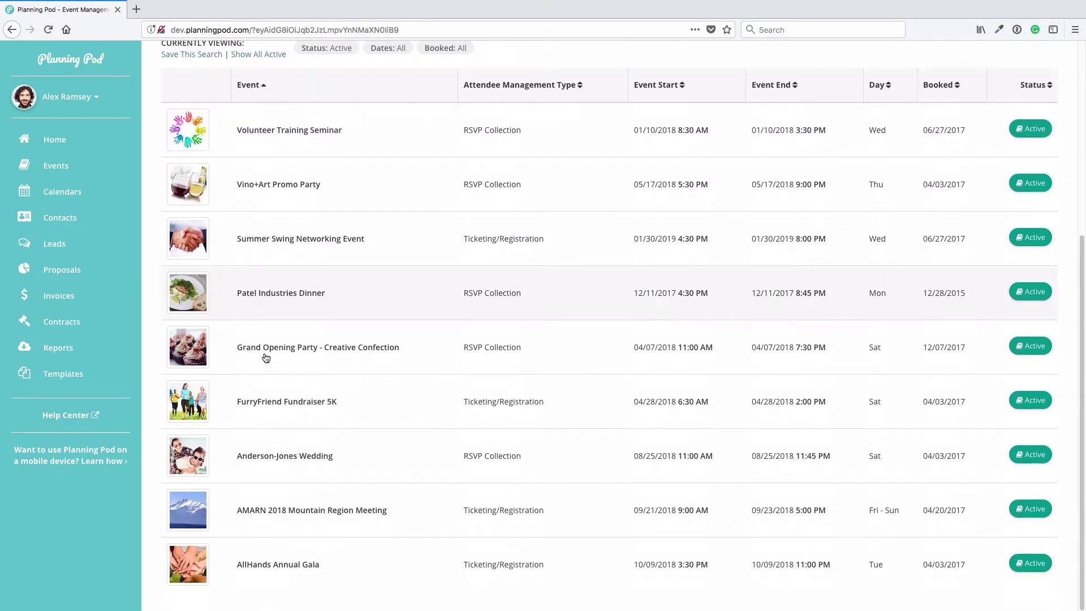
scroll(265, 357, up, 5)
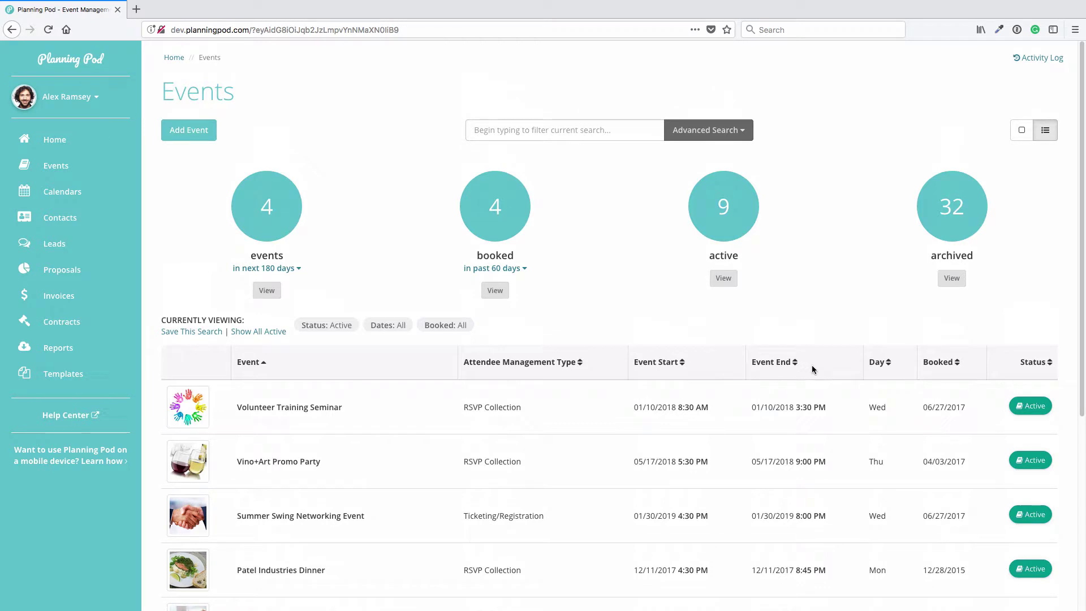
- Sort the event list by booked date in ascending and descending order, and restore the default list of all active events
click(957, 362)
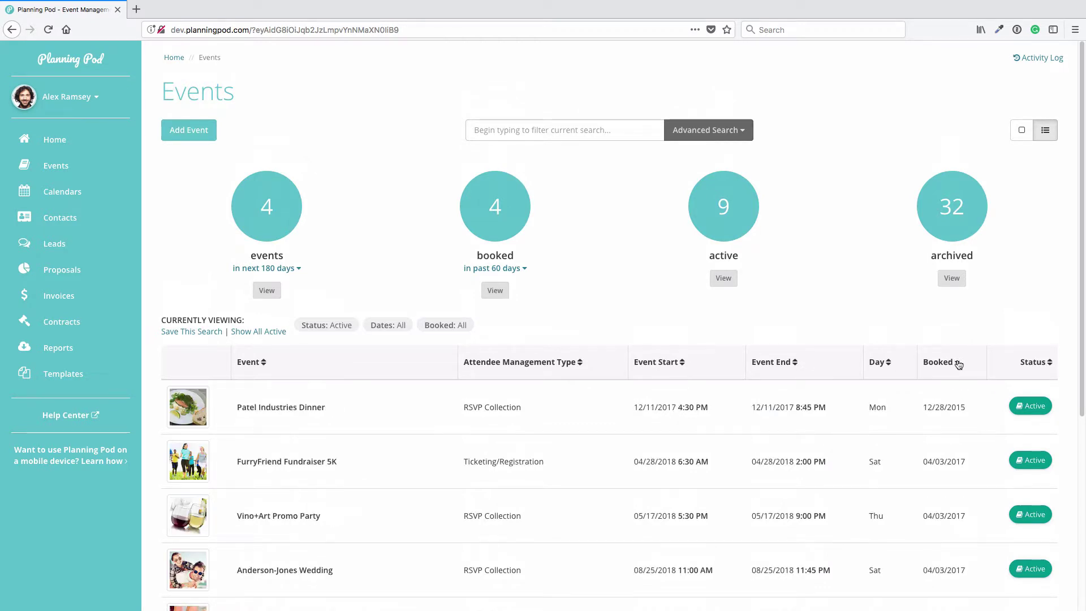
scroll(949, 390, down, 1)
scroll(948, 384, down, 1)
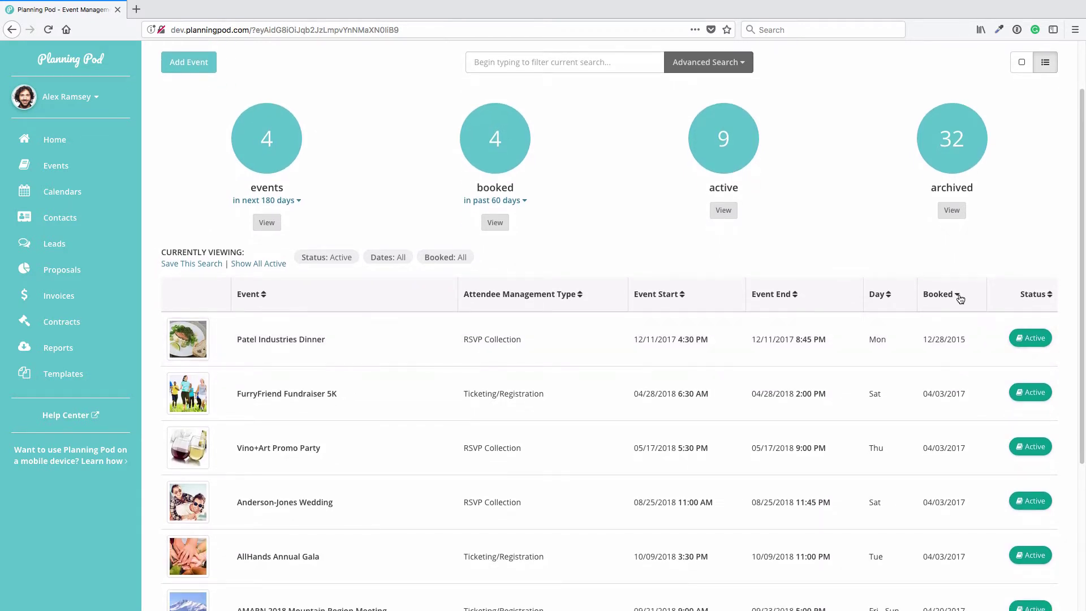
click(958, 296)
scroll(955, 347, down, 4)
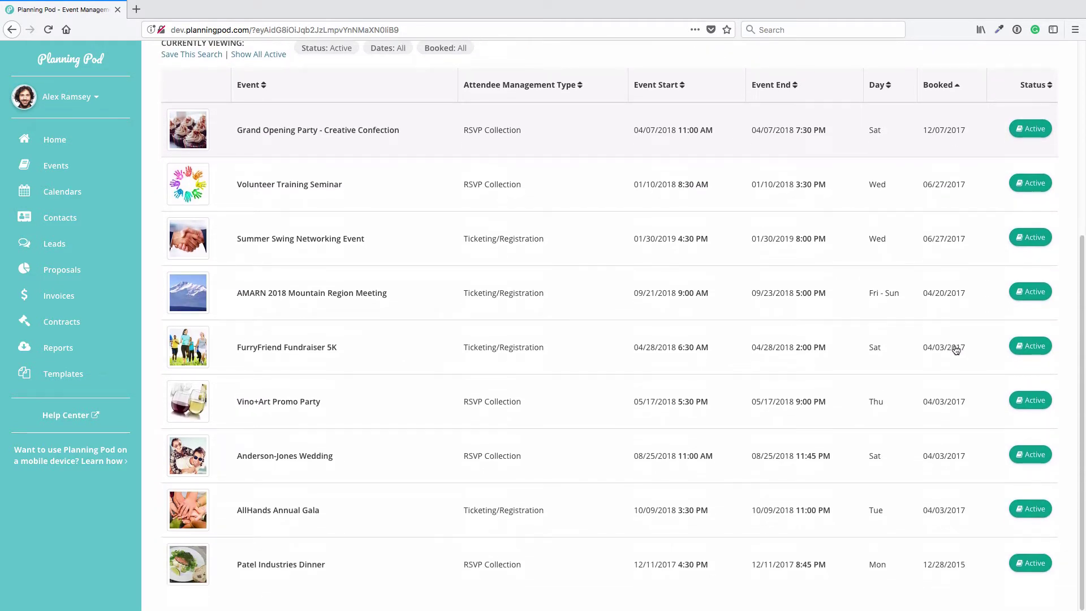
scroll(955, 347, up, 4)
scroll(953, 383, up, 1)
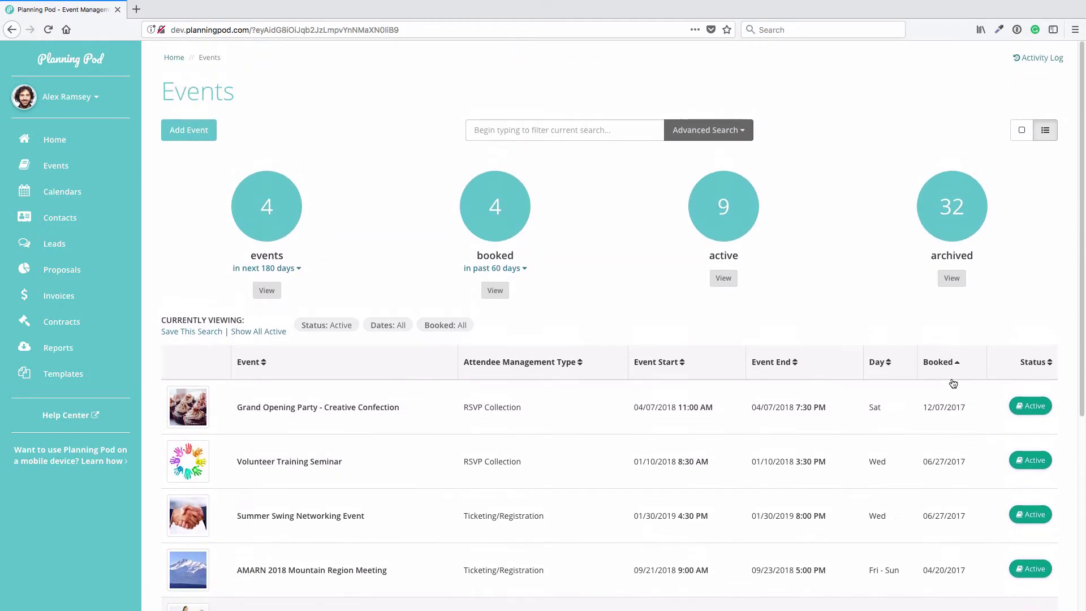
click(270, 334)
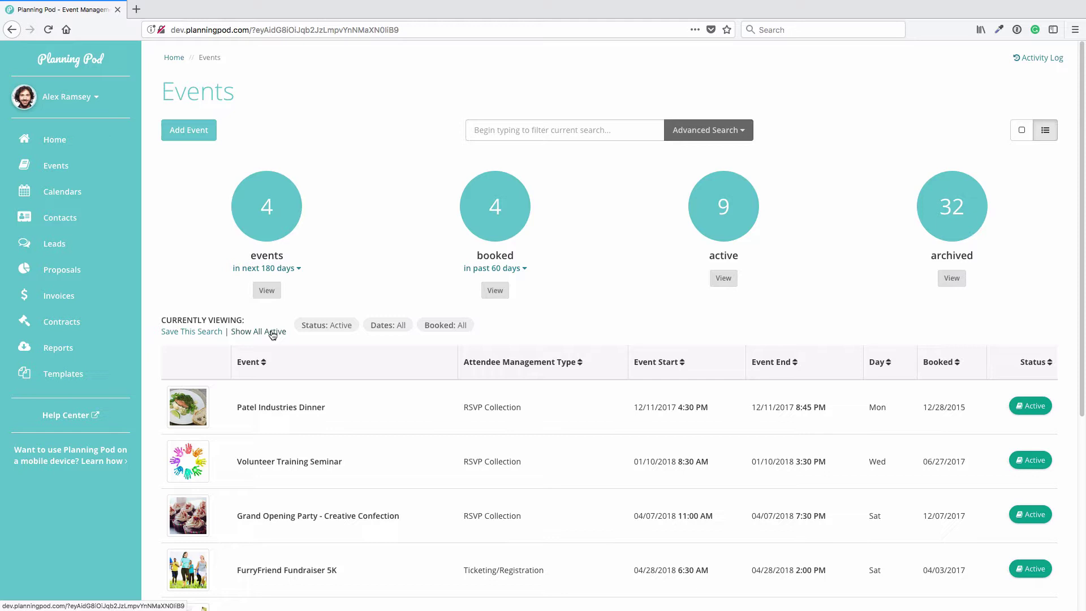
- Review the user activity entries in the events activity log, check its email history, and close the log
click(1039, 60)
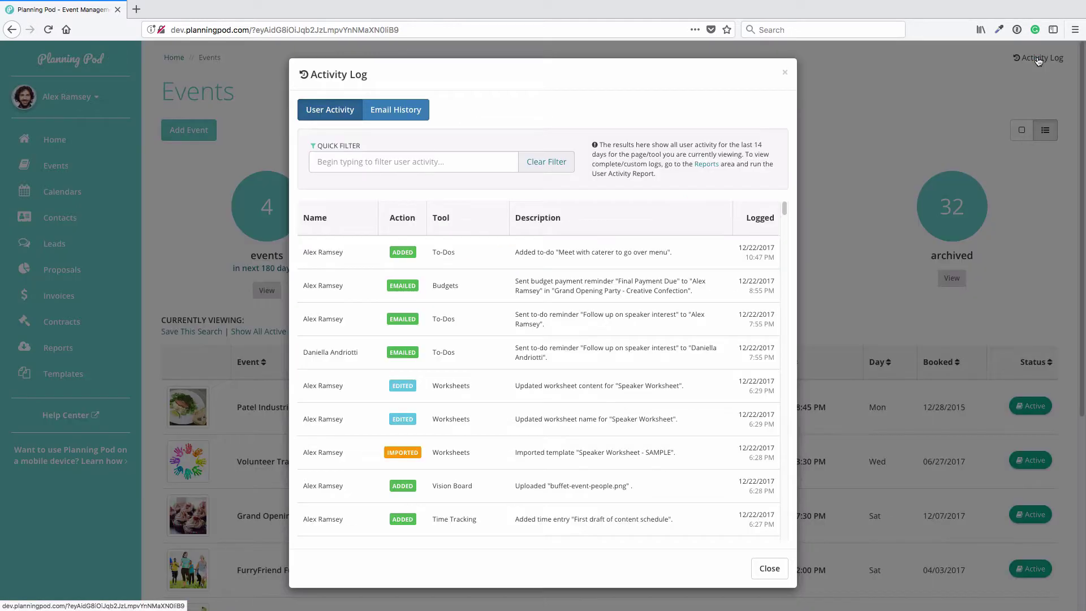
scroll(495, 350, down, 3)
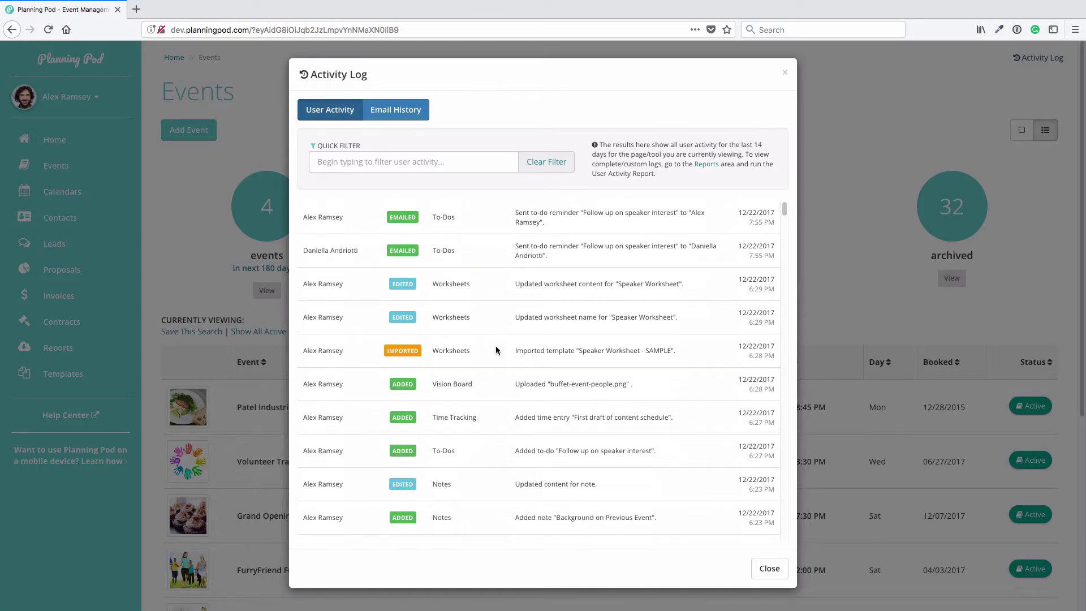
scroll(496, 350, down, 6)
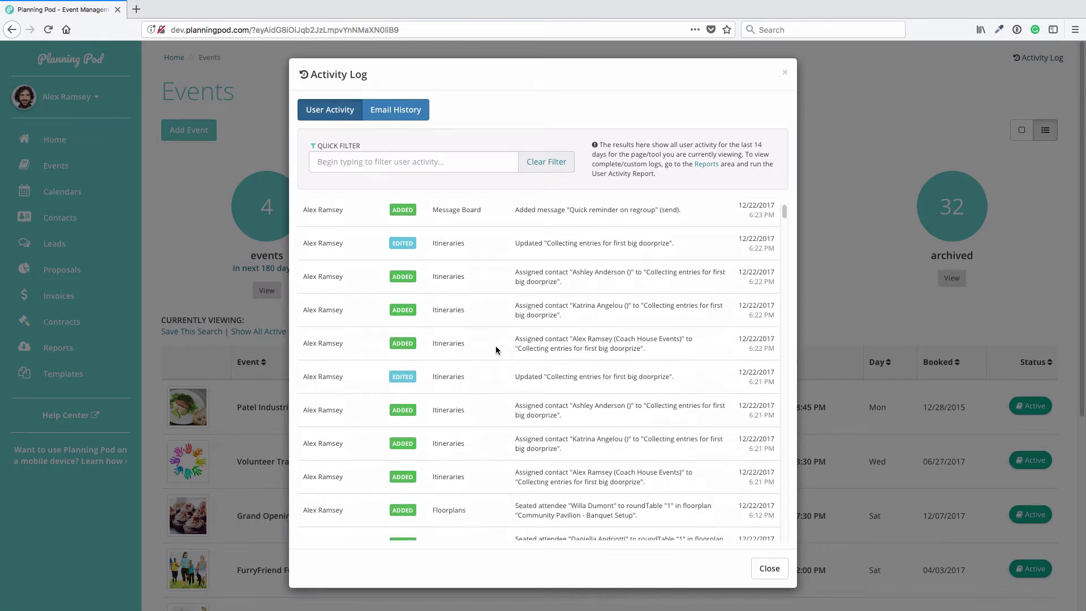
scroll(496, 348, down, 8)
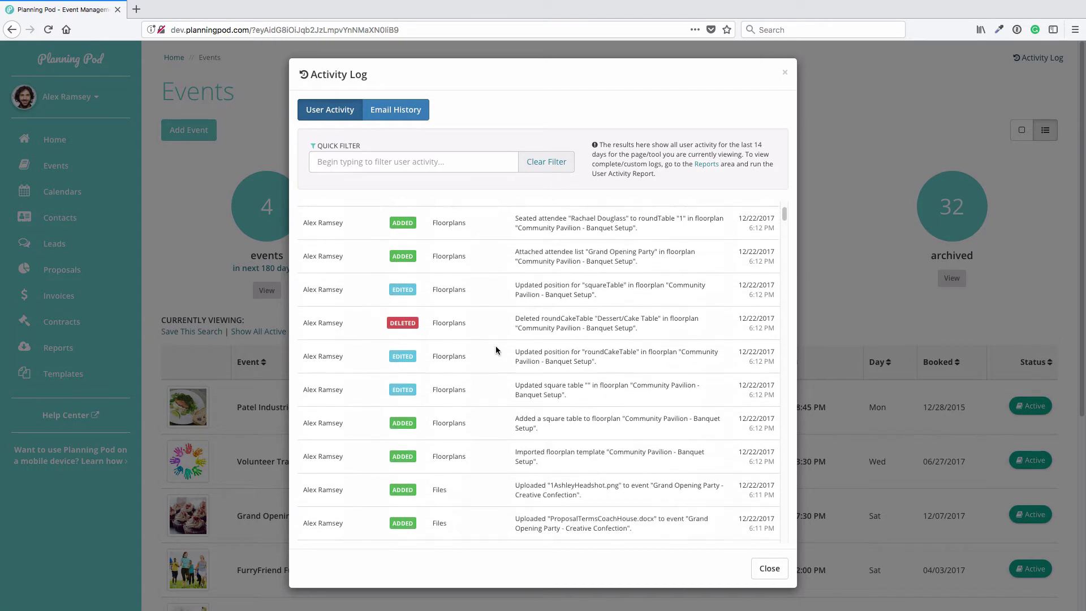
scroll(495, 347, down, 4)
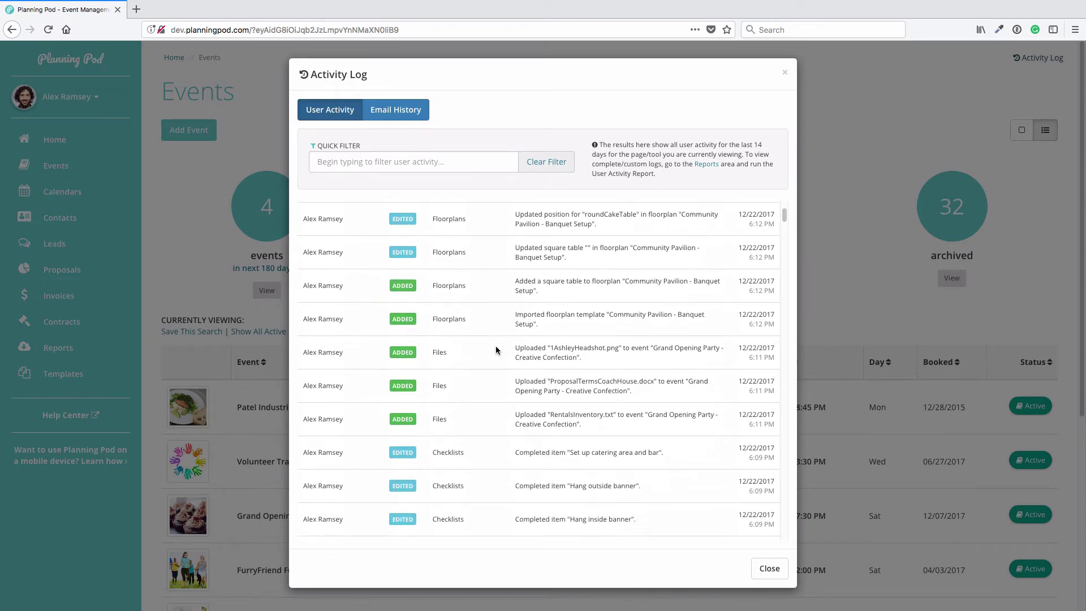
scroll(495, 350, down, 5)
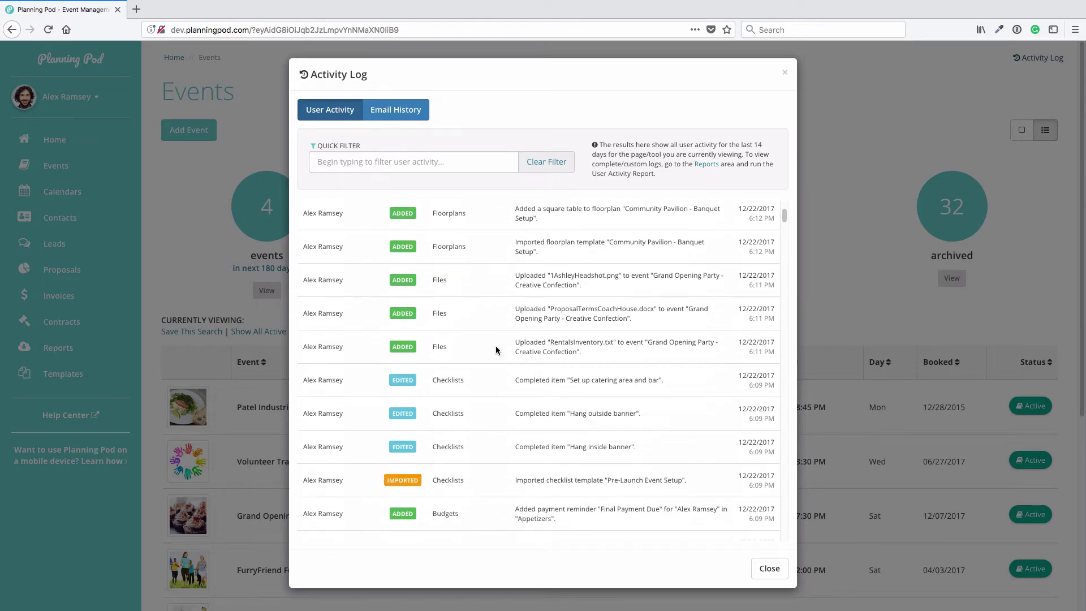
click(411, 111)
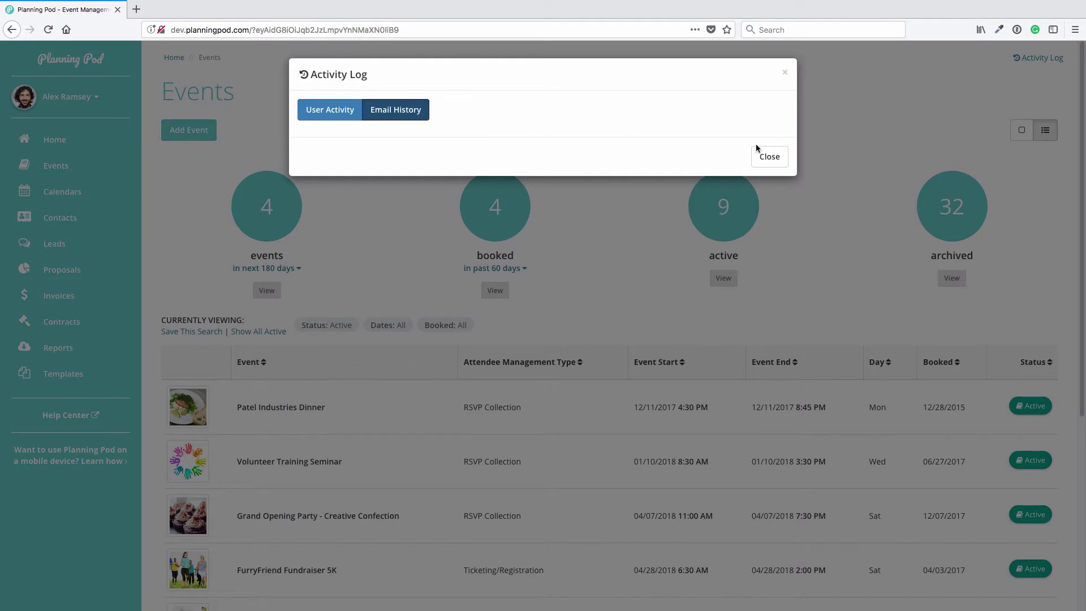
click(780, 160)
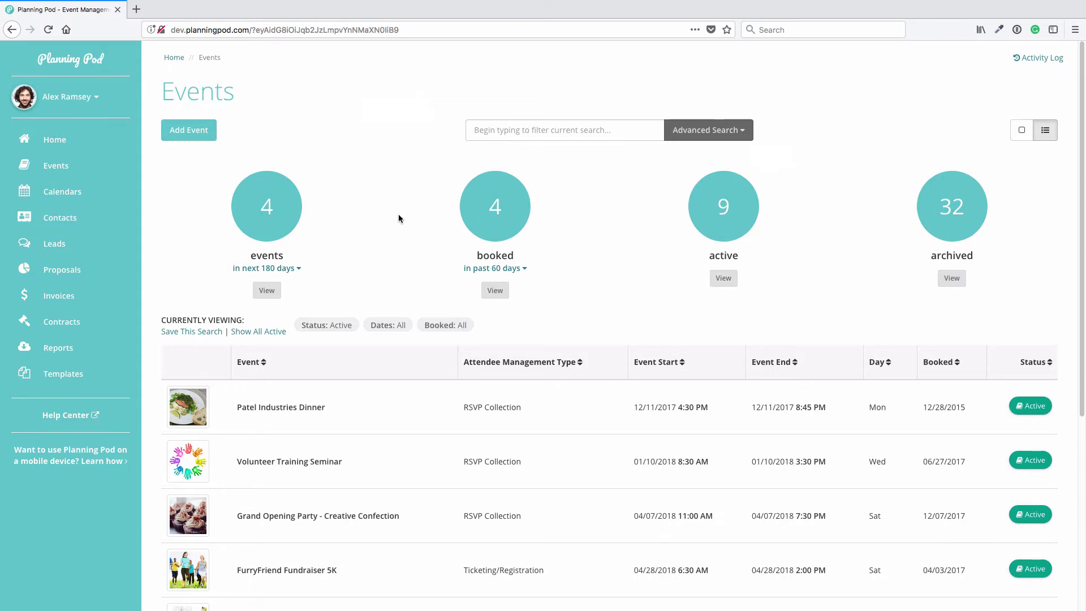
- On the invoices overview, set the total invoiced period to last month and list the invoices it covers
click(59, 295)
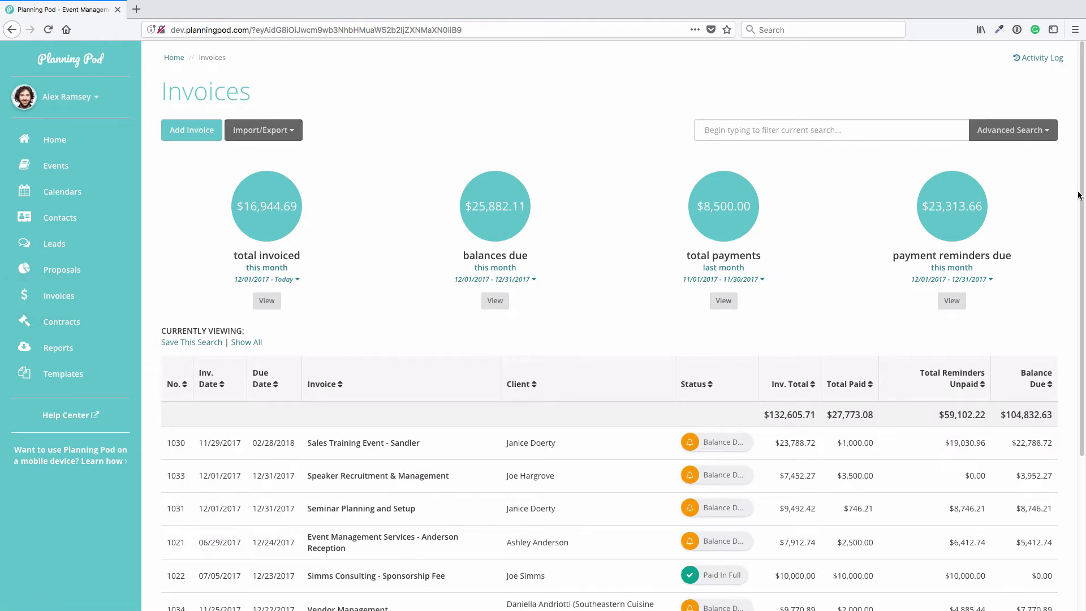
click(288, 280)
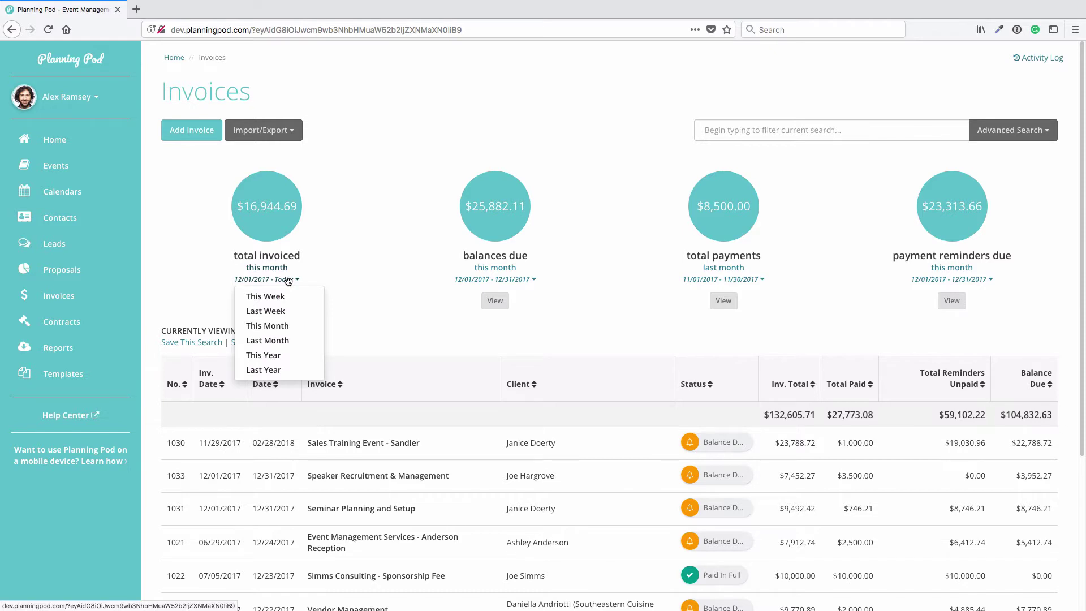
click(281, 341)
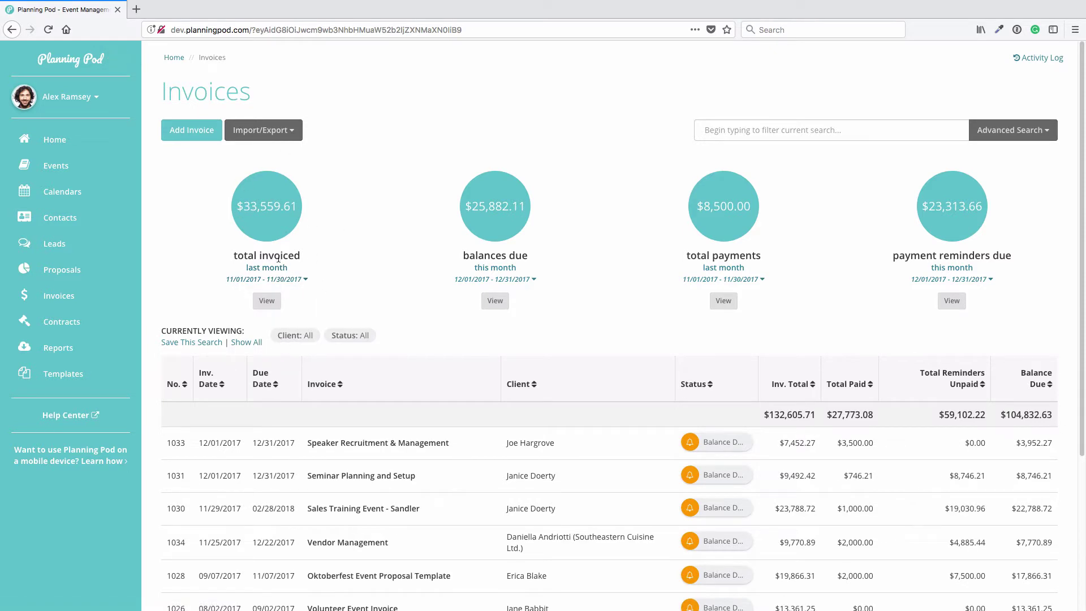
click(276, 302)
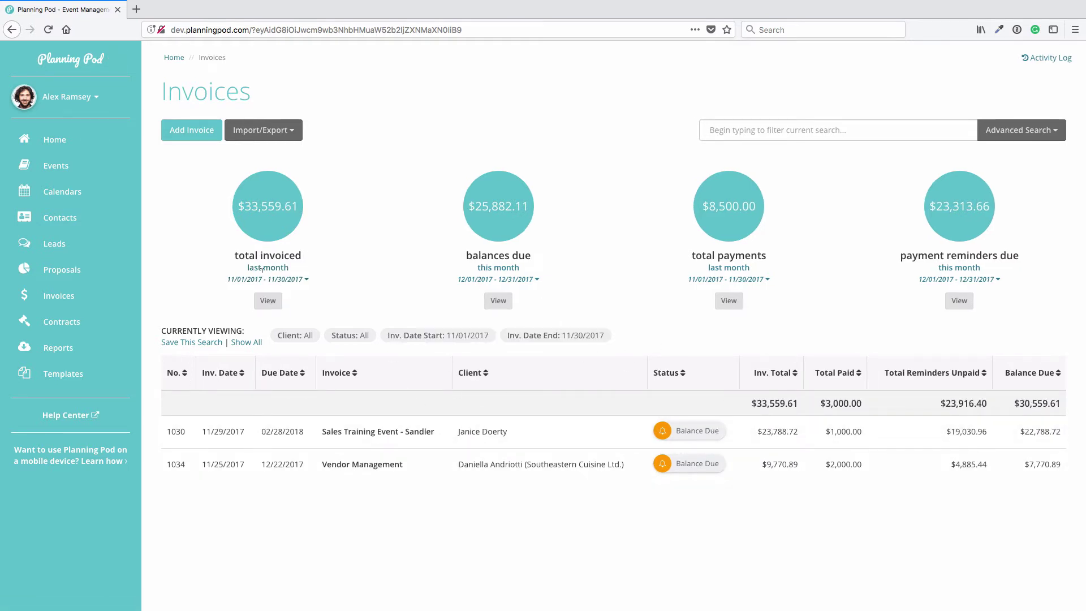
- Show all invoices again, view the details of the Event Management Services invoice, and return to the invoice overview
click(246, 342)
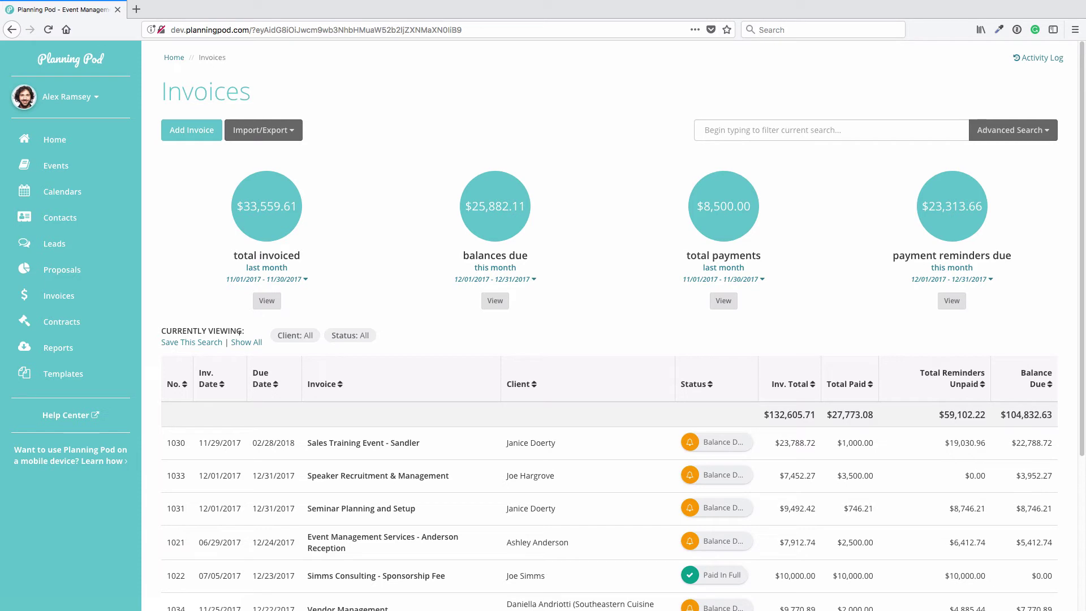
scroll(239, 332, down, 3)
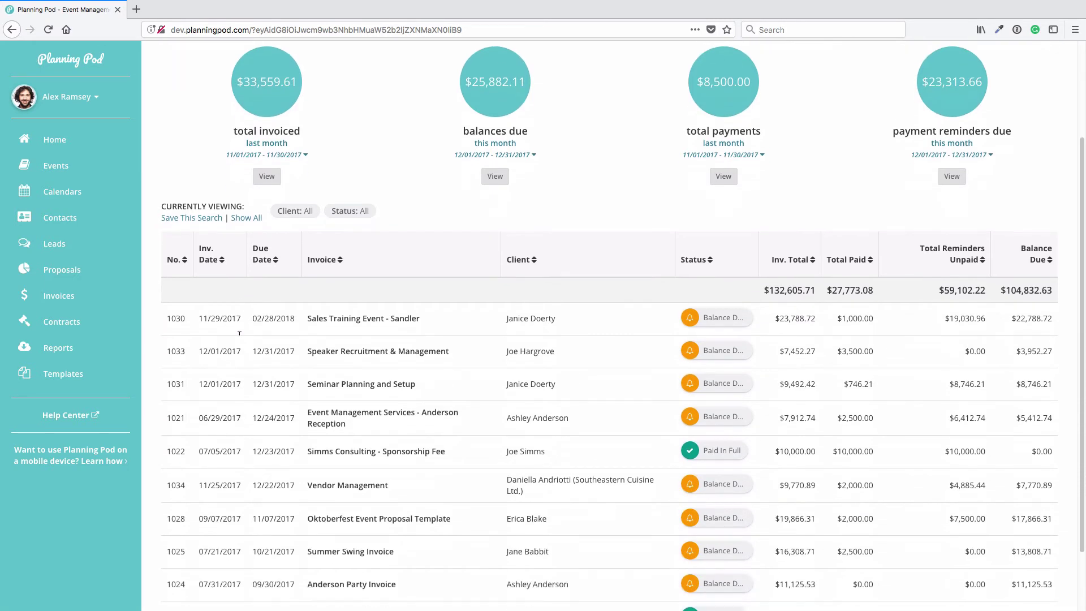
click(368, 348)
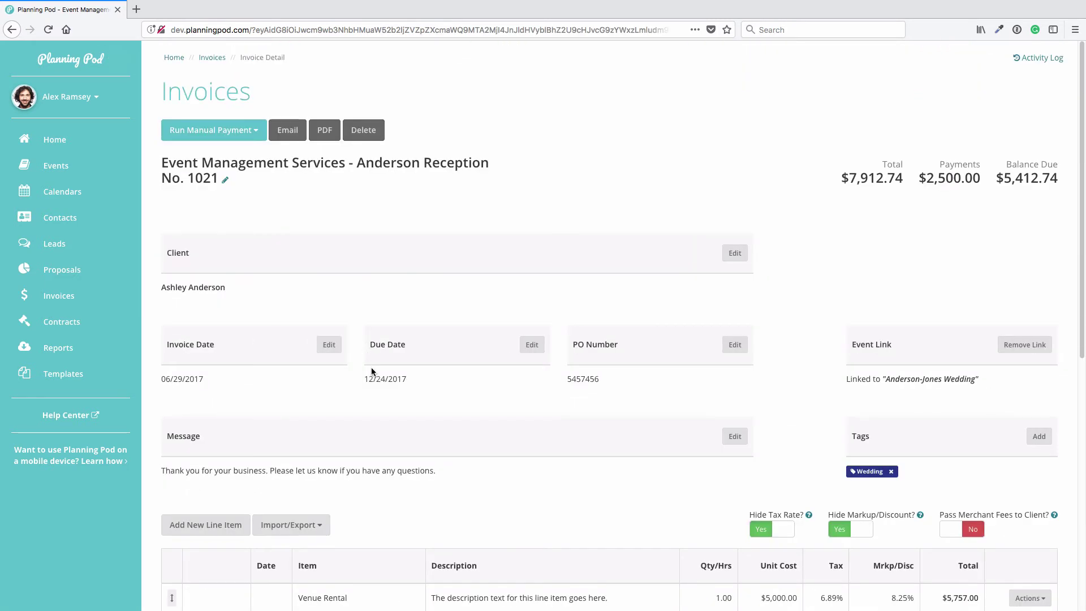
click(217, 57)
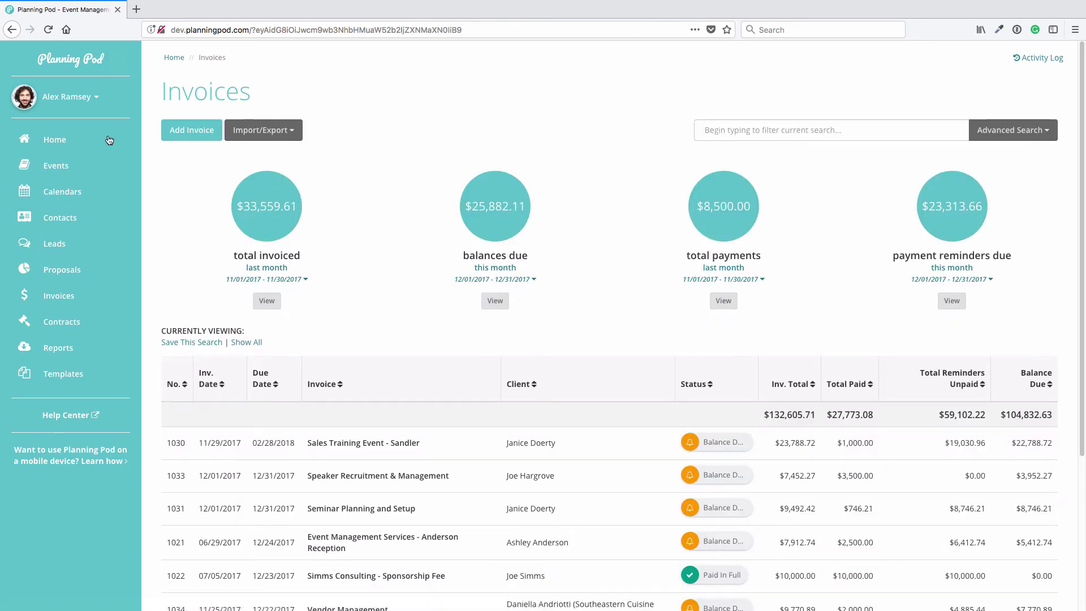
- Open the Grand Opening Party - Creative Confection event from the events list and show its event tools
click(73, 165)
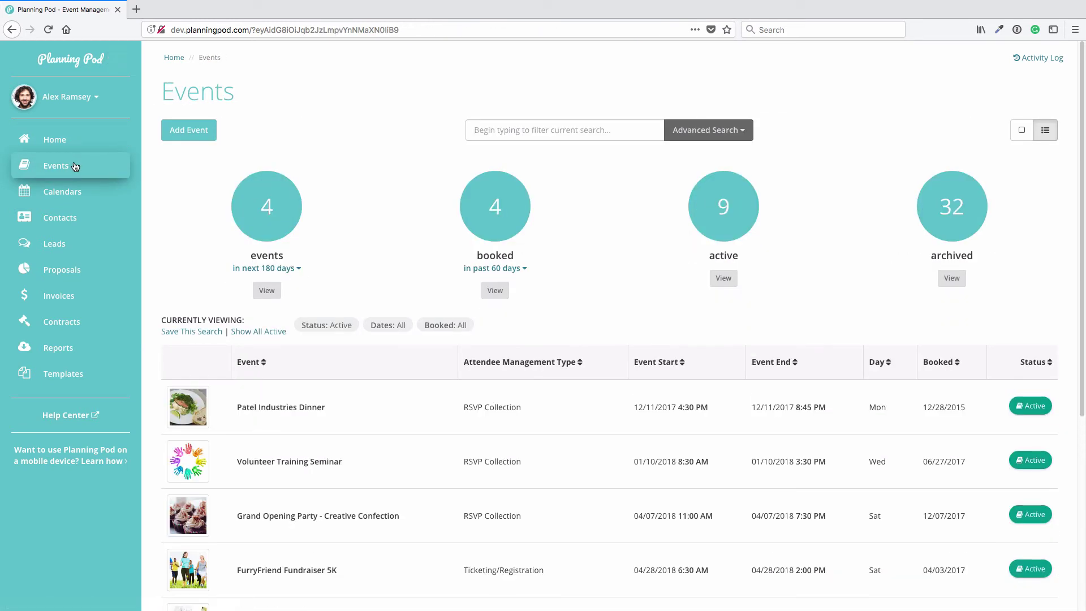
scroll(516, 390, down, 2)
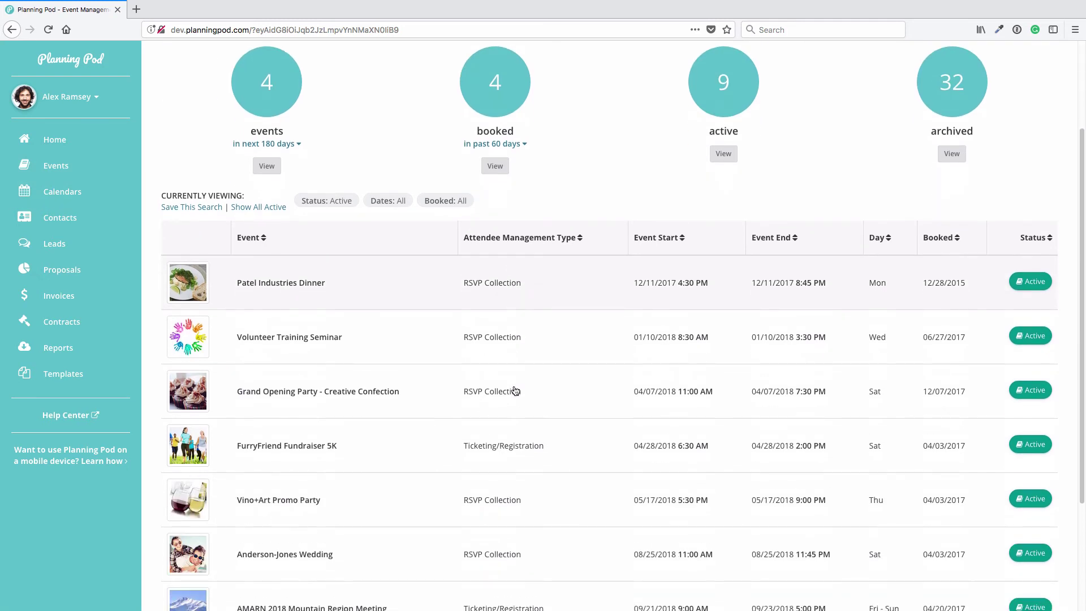
click(515, 390)
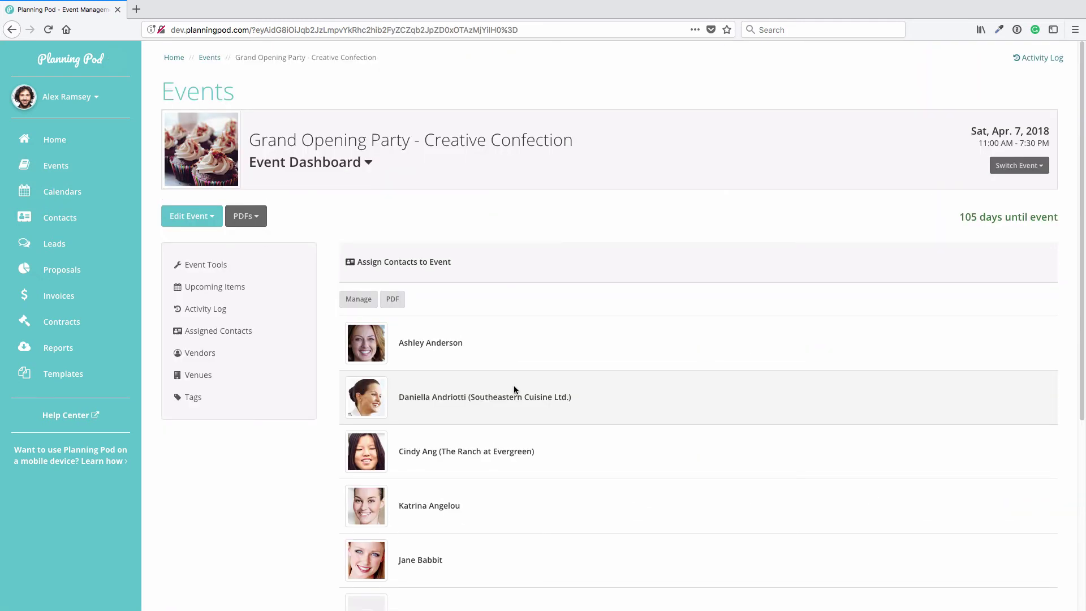
click(227, 269)
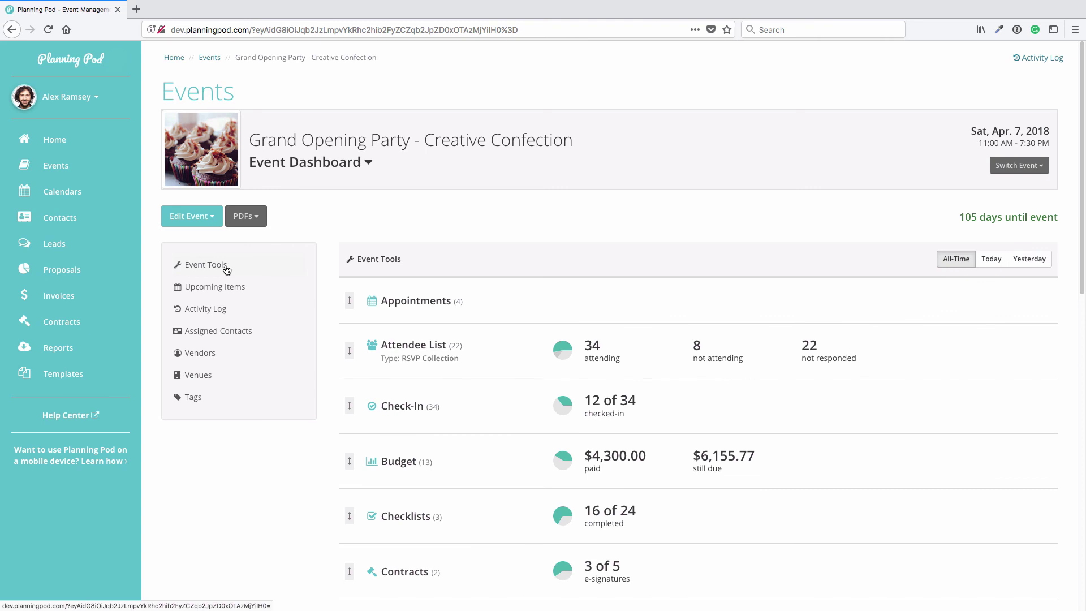